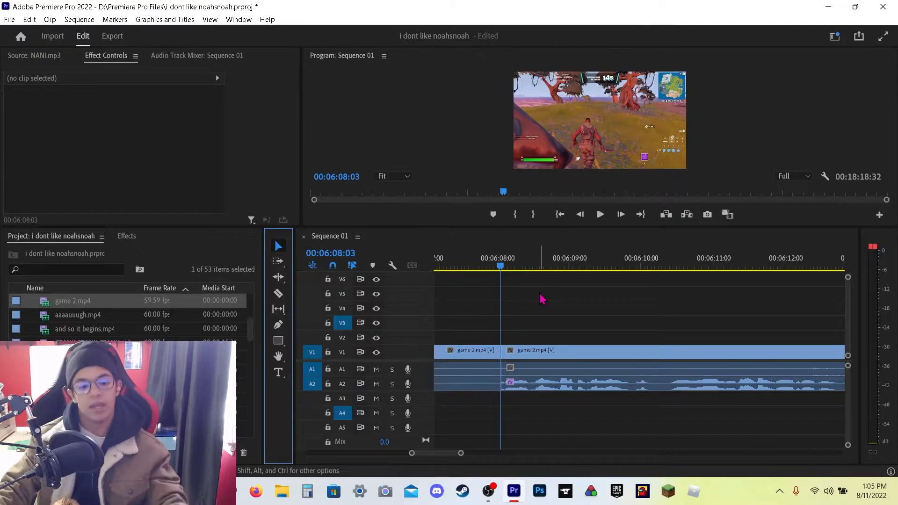
Step: Inspect the audio track mixer channels and the clips' audio effects in Effect Controls around 03:30:34
drag(491, 206, 423, 206)
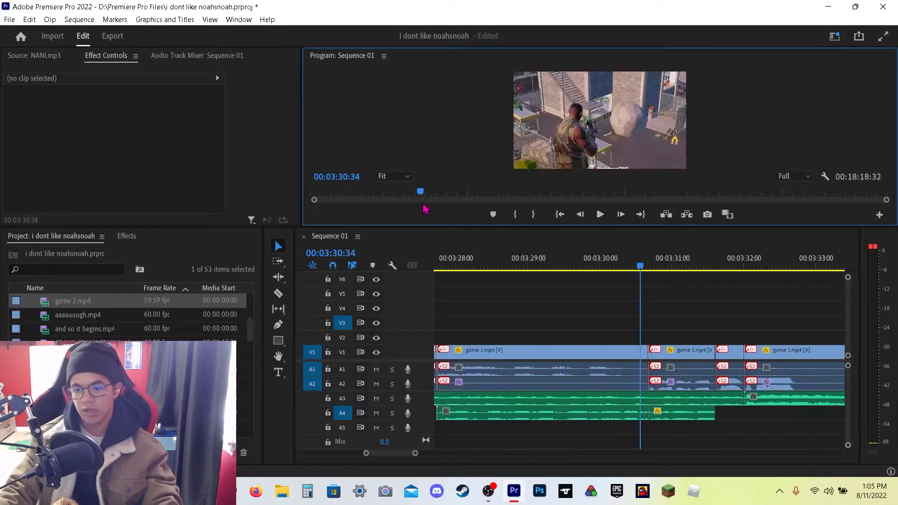
click(194, 58)
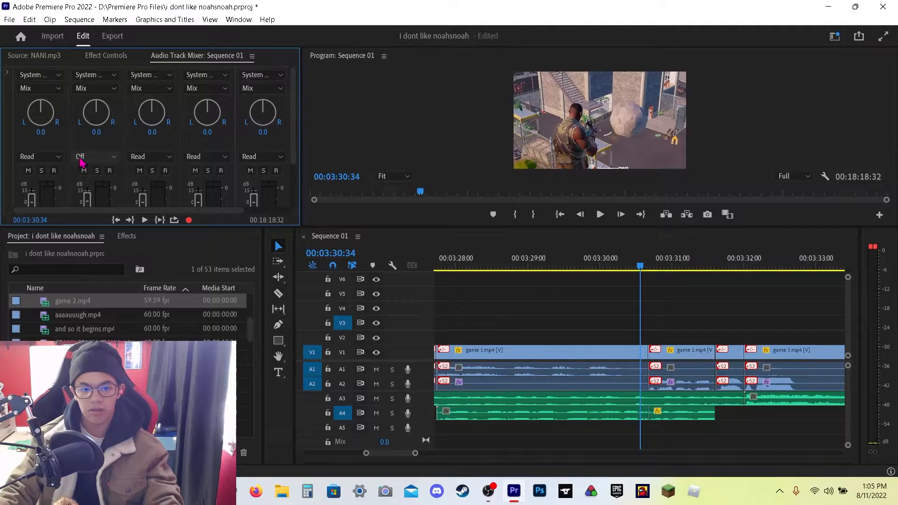
scroll(102, 154, down, 3)
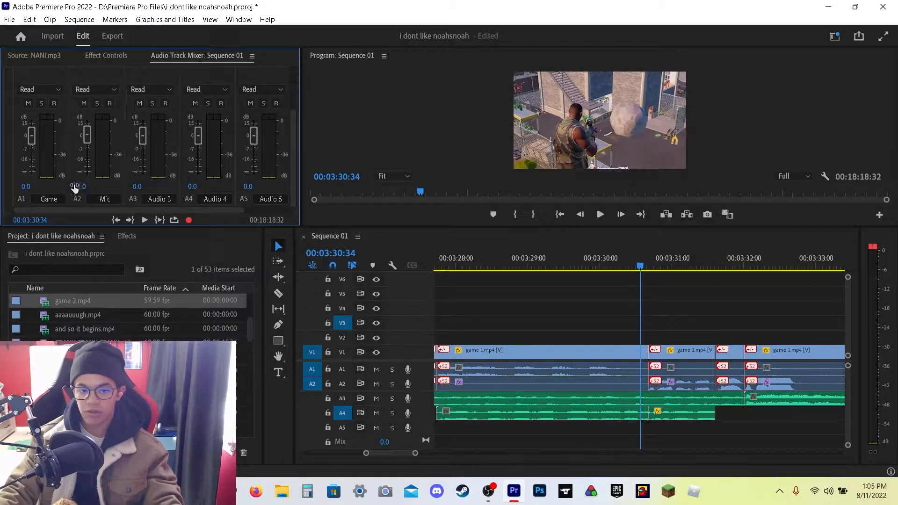
click(111, 58)
click(520, 383)
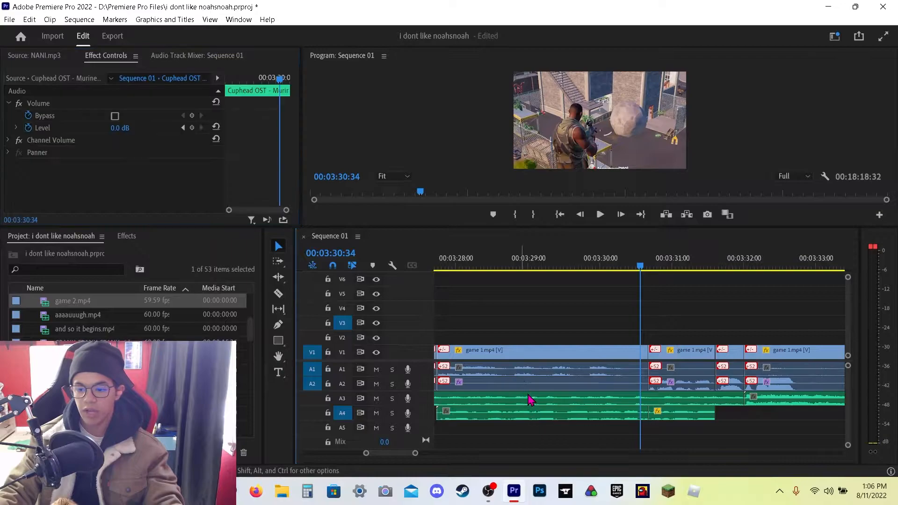
scroll(93, 159, down, 8)
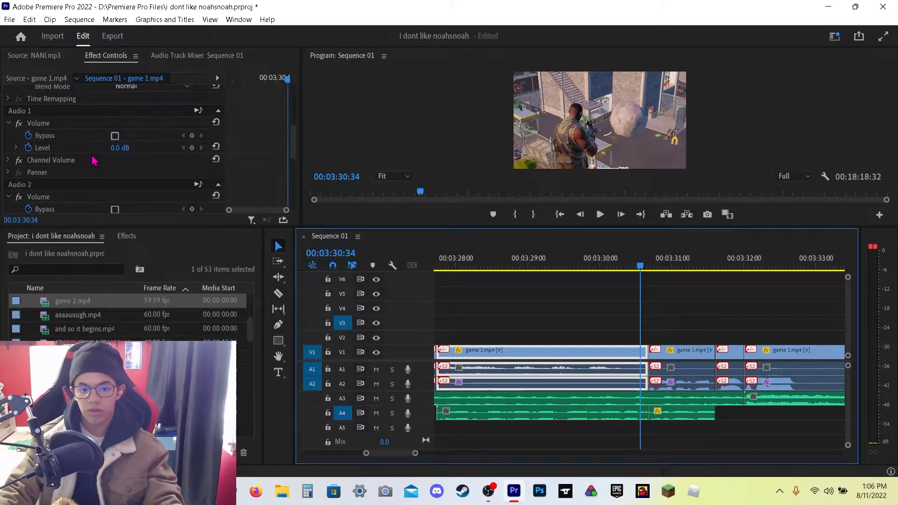
scroll(130, 159, down, 3)
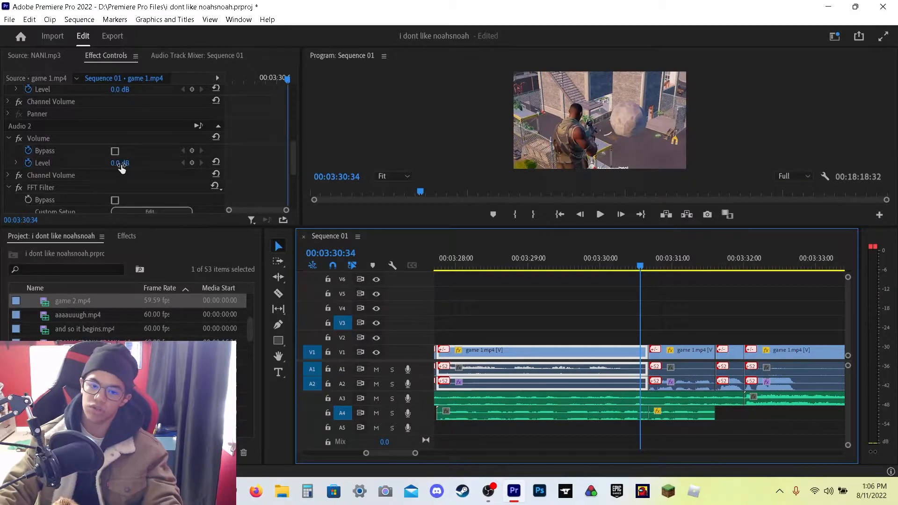
scroll(101, 183, down, 3)
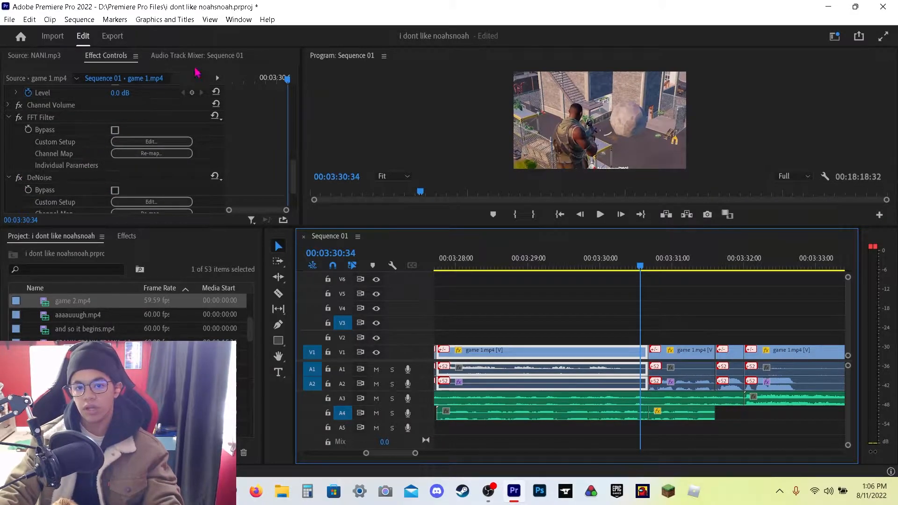
Step: Open the Essential Sound panel for the selected clips, review their Repair settings, and close the panel
click(233, 21)
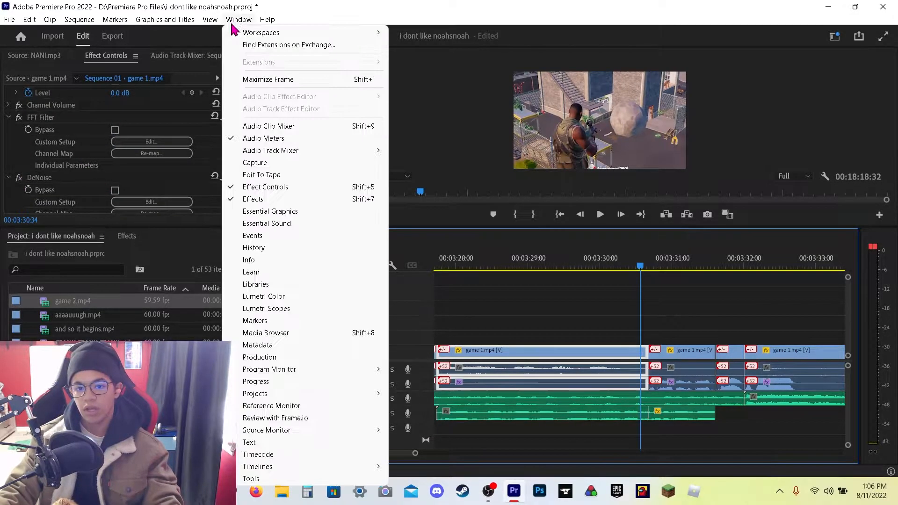
click(267, 225)
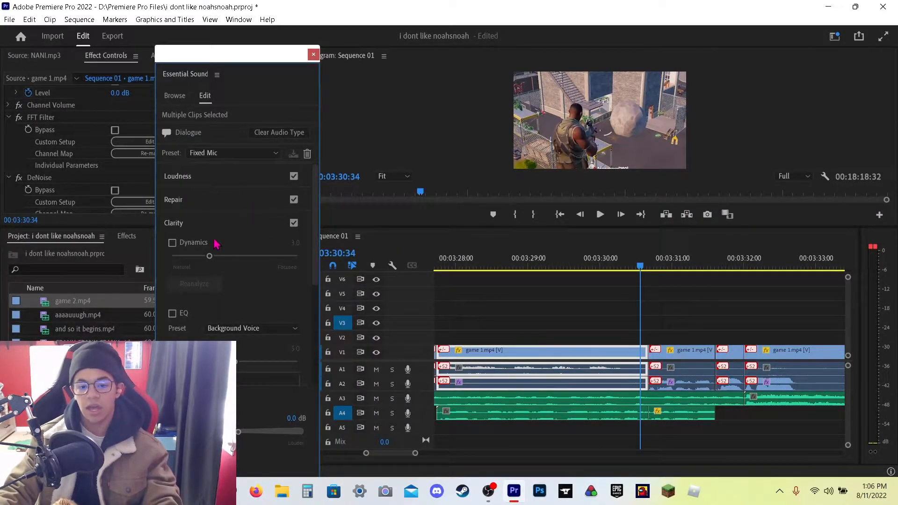
click(222, 157)
click(223, 159)
click(204, 223)
click(209, 201)
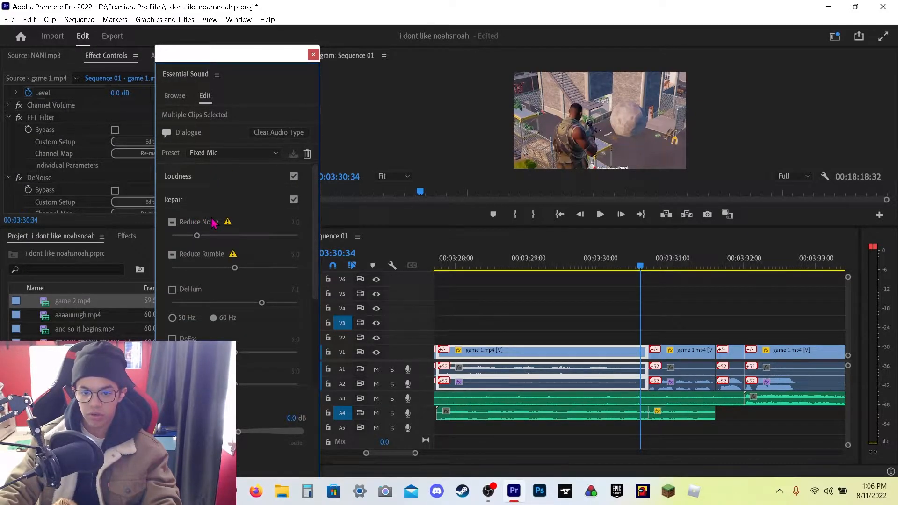
click(313, 55)
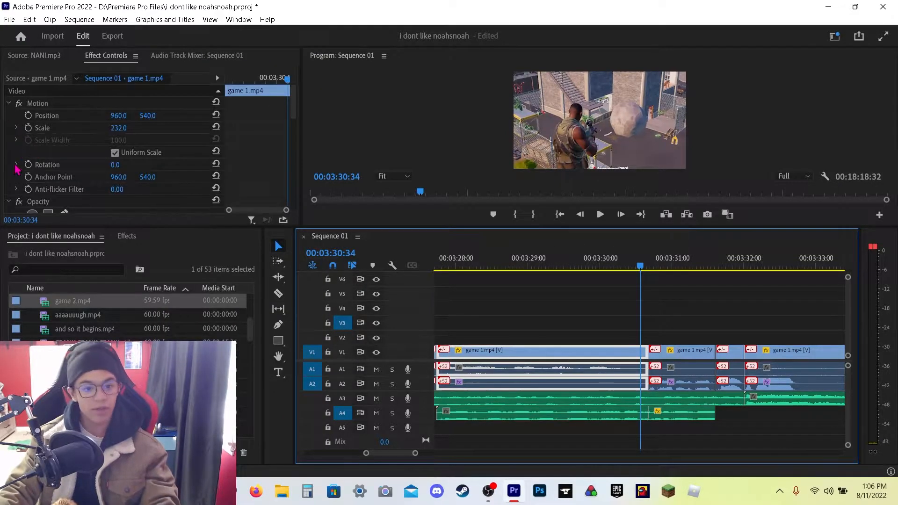
Step: Scroll through the game clip's applied audio effects to examine the FFT Filter and DeNoise settings
scroll(17, 169, down, 1)
scroll(17, 169, down, 4)
scroll(63, 170, down, 7)
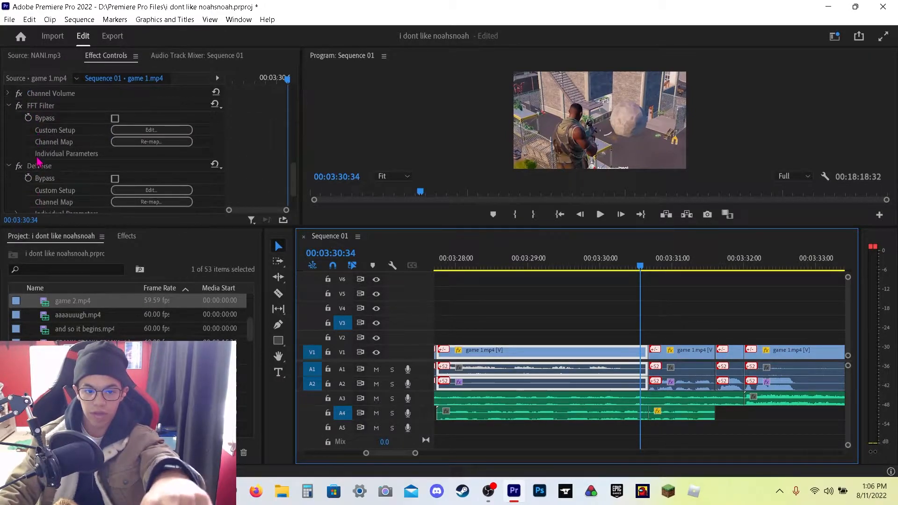
scroll(24, 166, up, 3)
scroll(24, 166, up, 5)
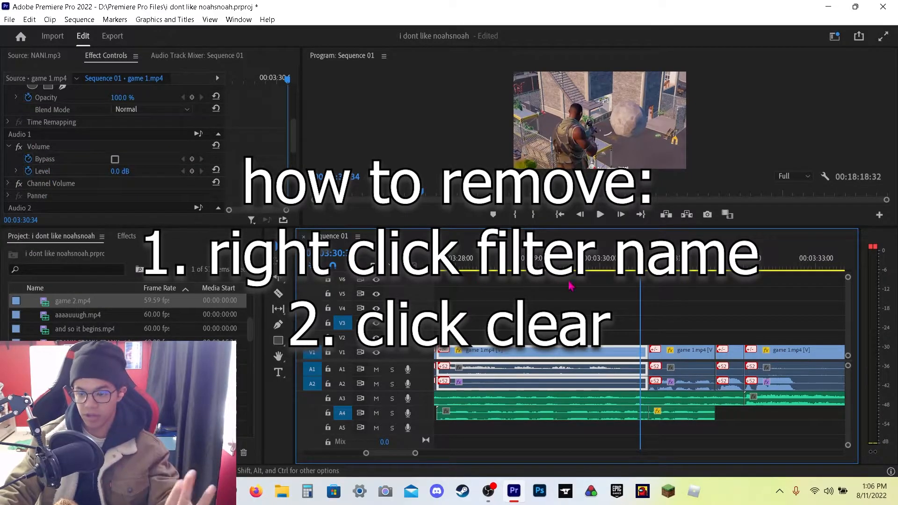
Step: Play back the sequence around 03:31 to preview the game and music audio
click(590, 411)
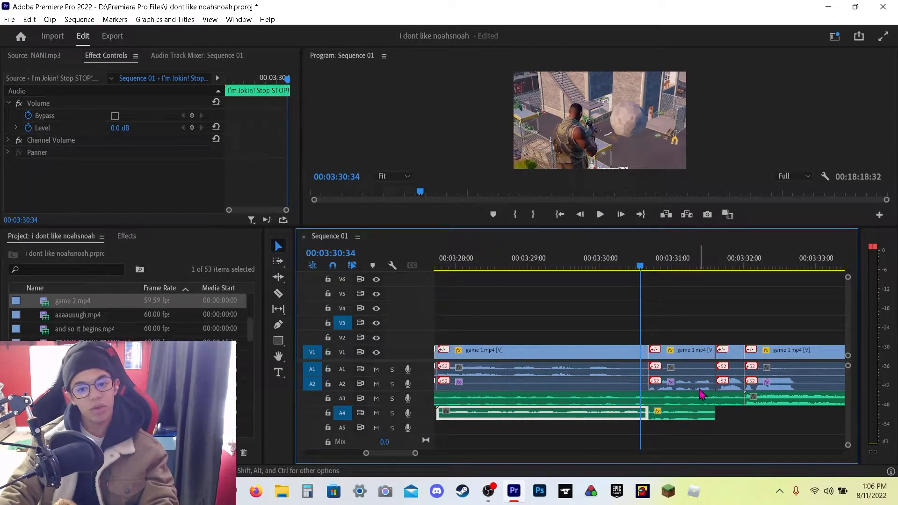
click(696, 322)
drag(655, 260, 459, 266)
key(space)
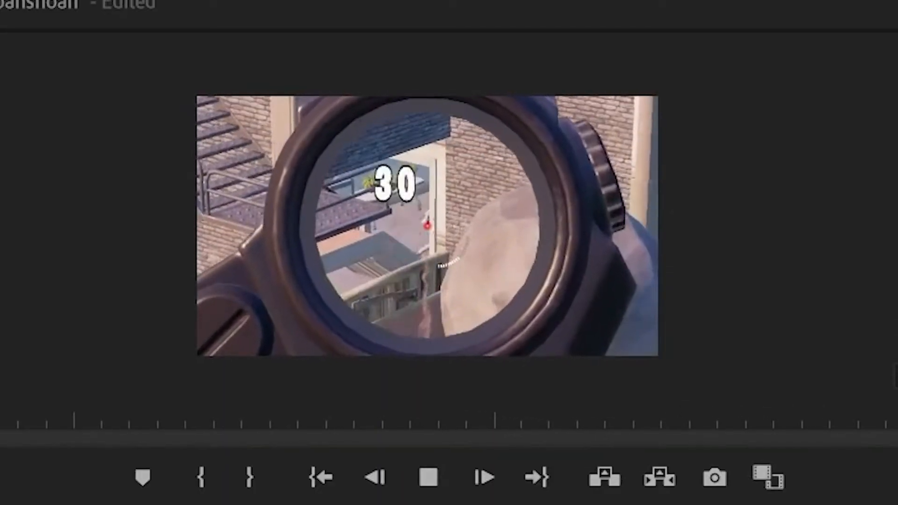
key(space)
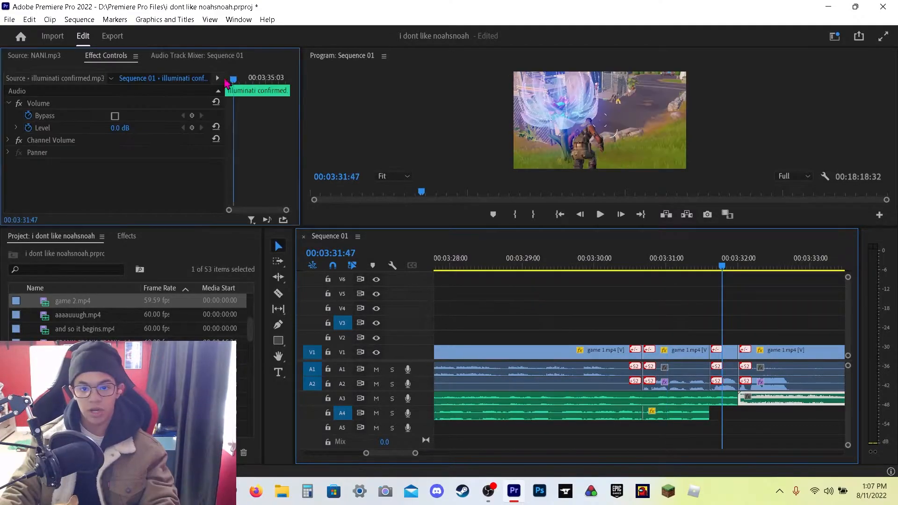
Step: Preview the section near 03:23:03 while selecting the music clip on A3
drag(226, 81, 146, 105)
click(590, 402)
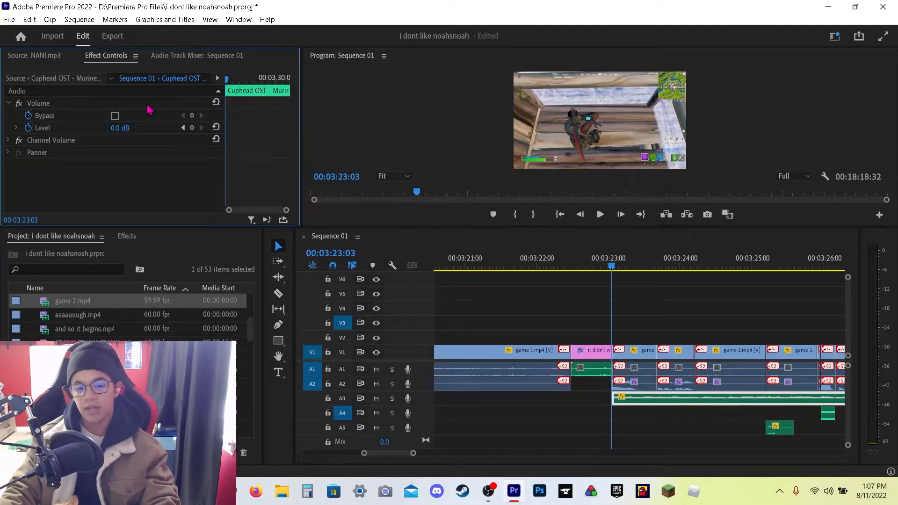
key(space)
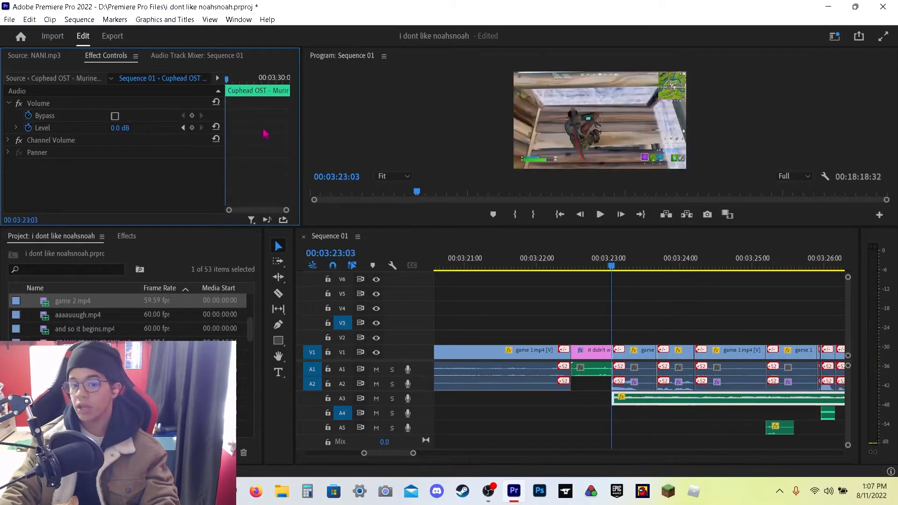
click(679, 332)
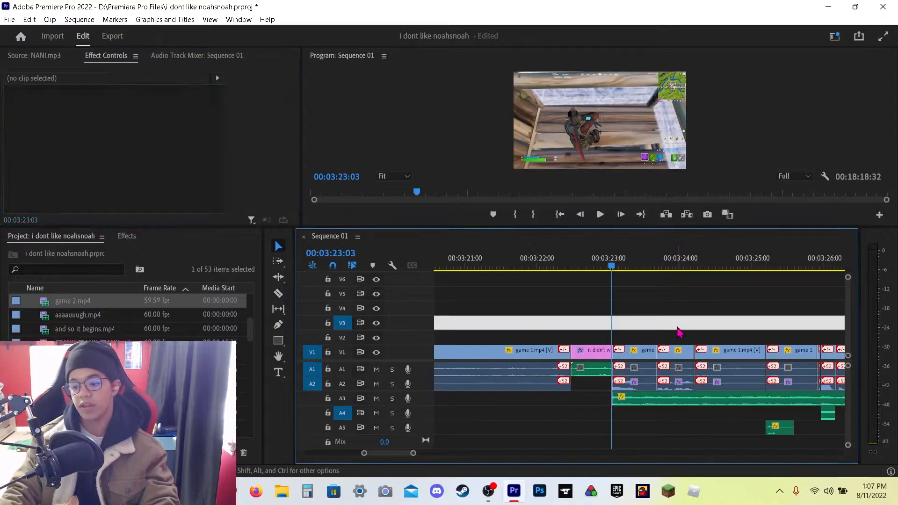
click(684, 298)
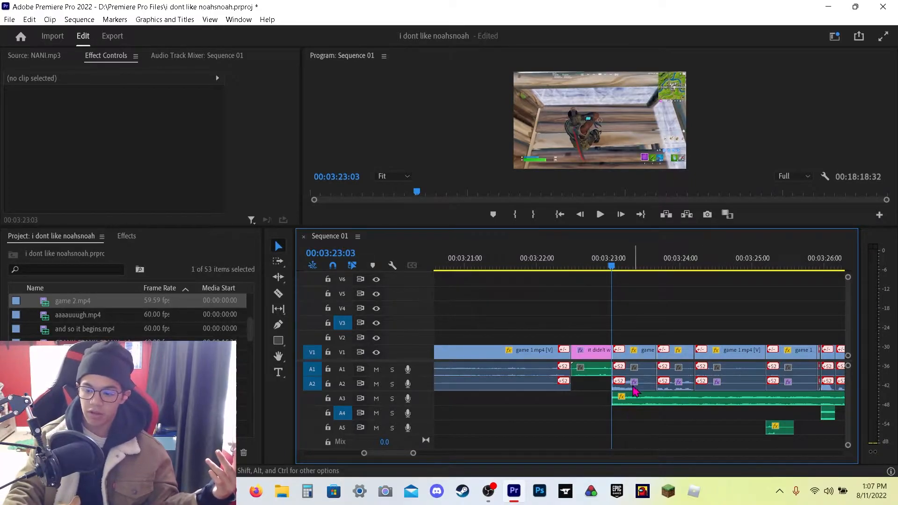
click(635, 398)
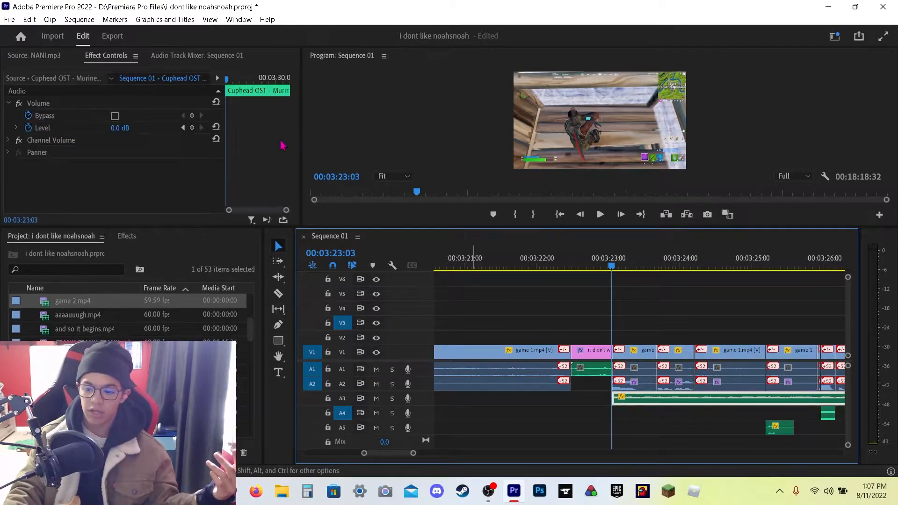
click(673, 288)
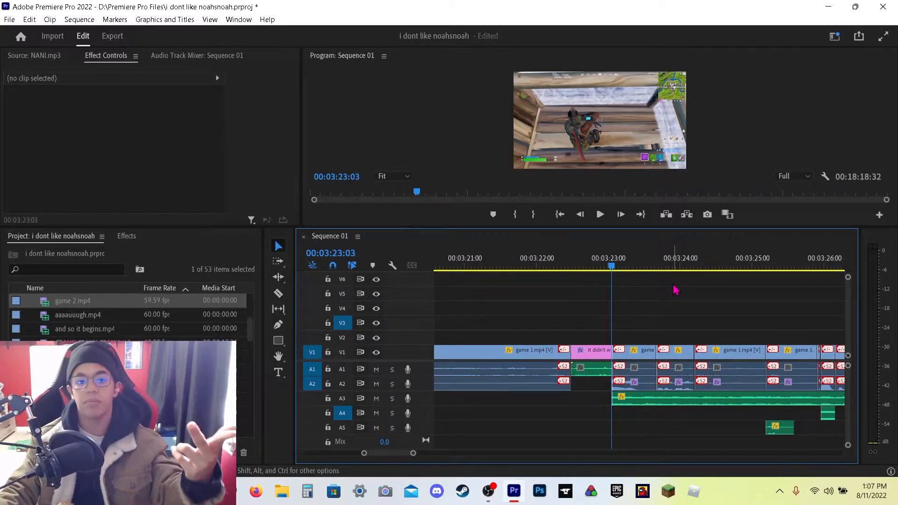
Step: Try changing the game clip's Scale in Effect Controls and undo it
drag(611, 266, 620, 314)
click(633, 355)
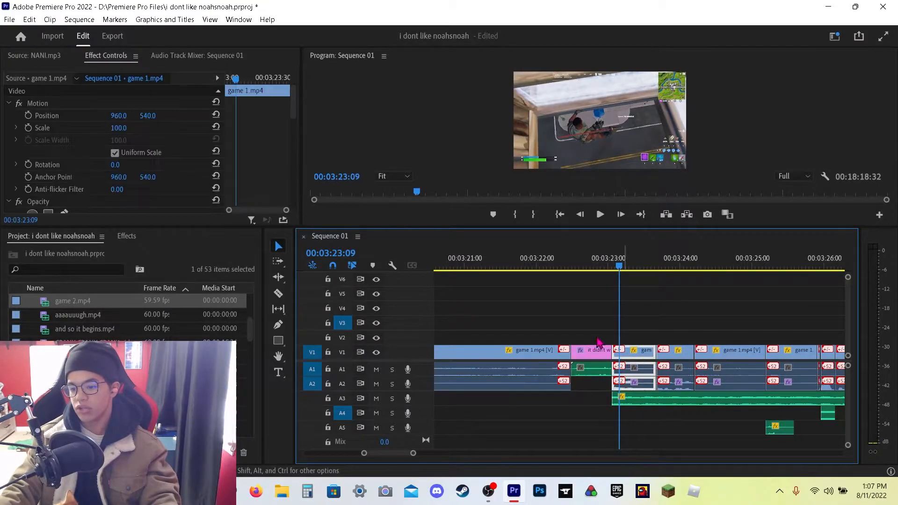
drag(236, 78, 195, 94)
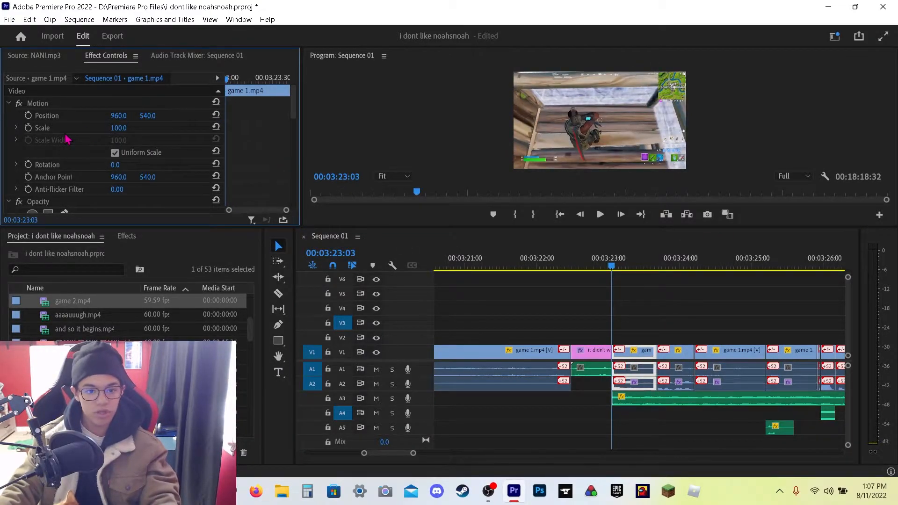
click(652, 315)
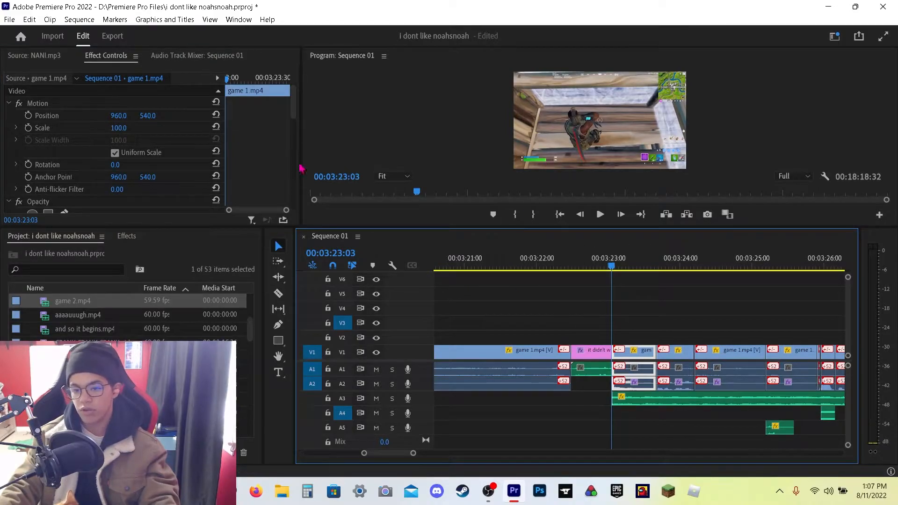
drag(124, 128, 103, 128)
key(ctrl+z)
Step: Try splitting the game clip on V1 at 03:23:27 with the Razor tool, undoing each cut
click(657, 272)
click(278, 293)
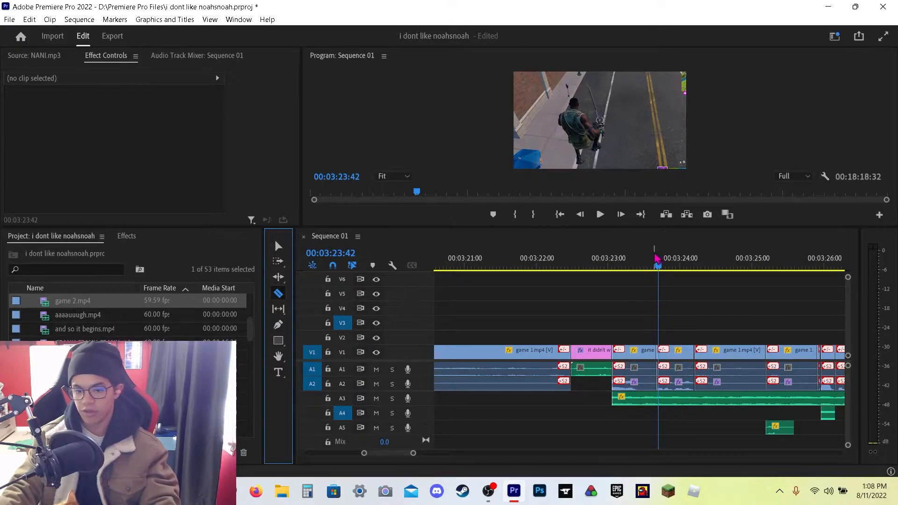
drag(656, 258, 640, 258)
click(278, 247)
key(c)
click(641, 356)
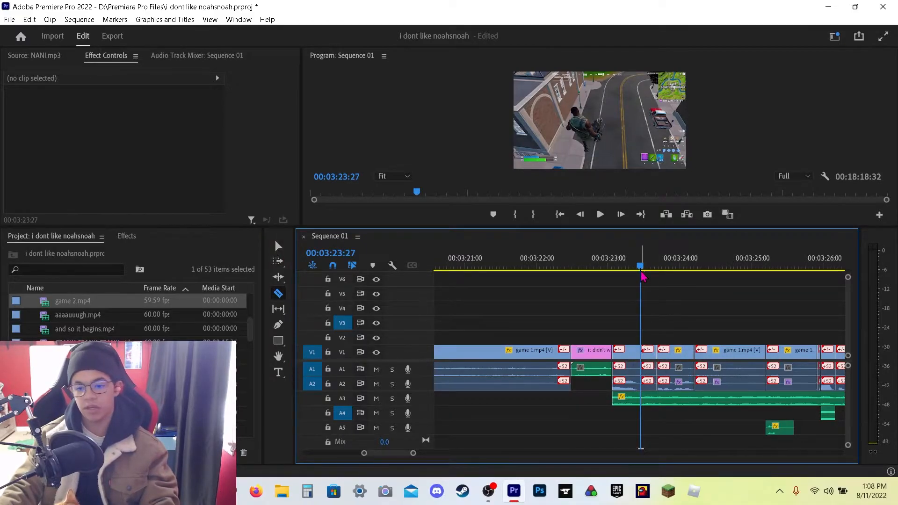
key(ctrl+z)
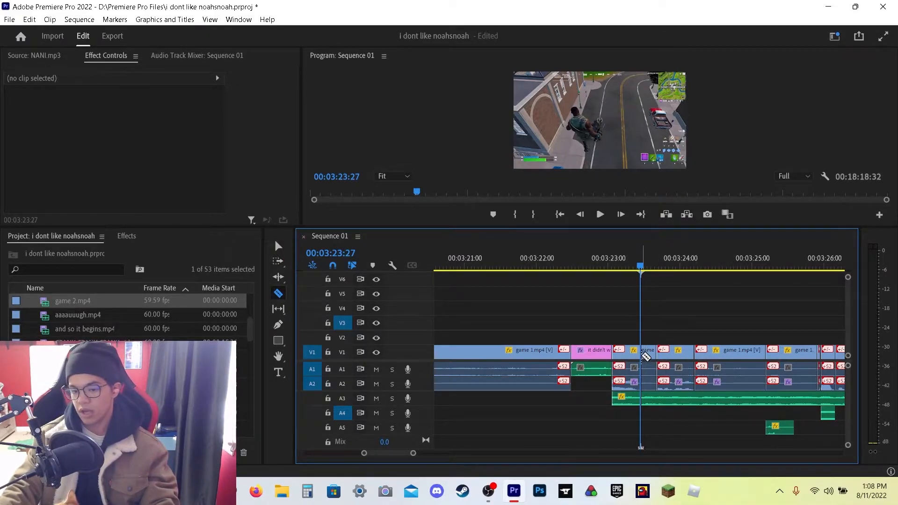
click(642, 354)
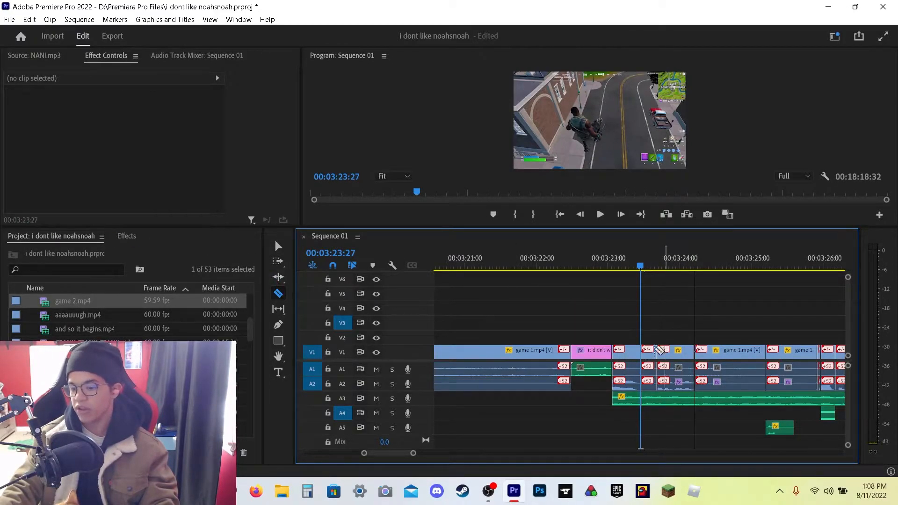
click(279, 246)
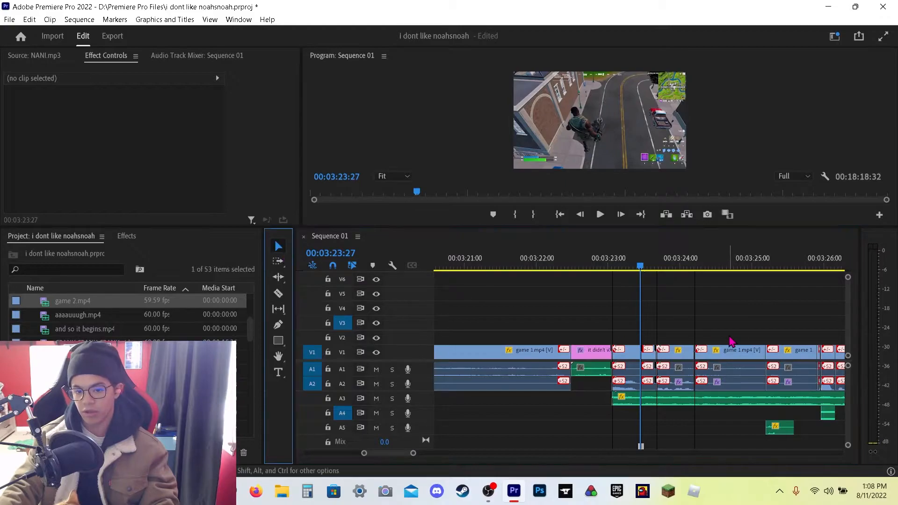
key(ctrl+z)
Step: Select all clips from the "it didn't work" clip onward at 03:22:36 with the Track Select Forward tool
click(649, 357)
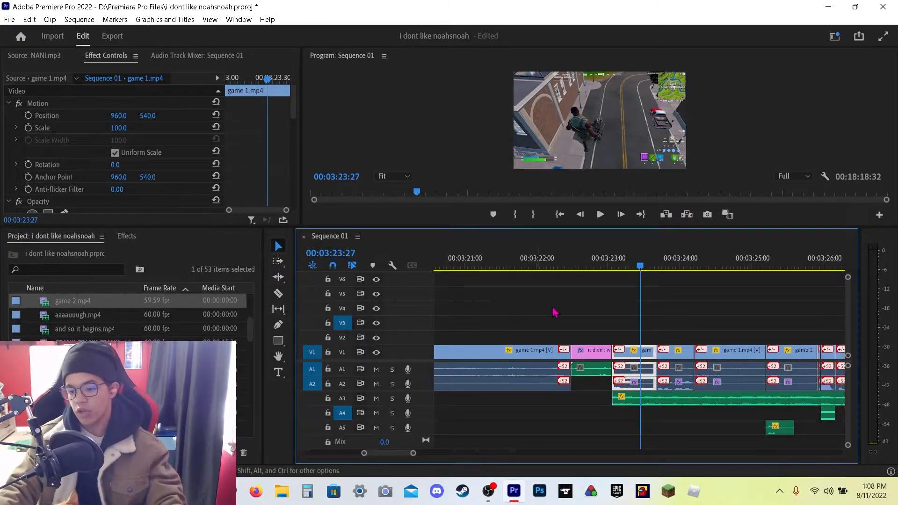
drag(643, 269, 579, 320)
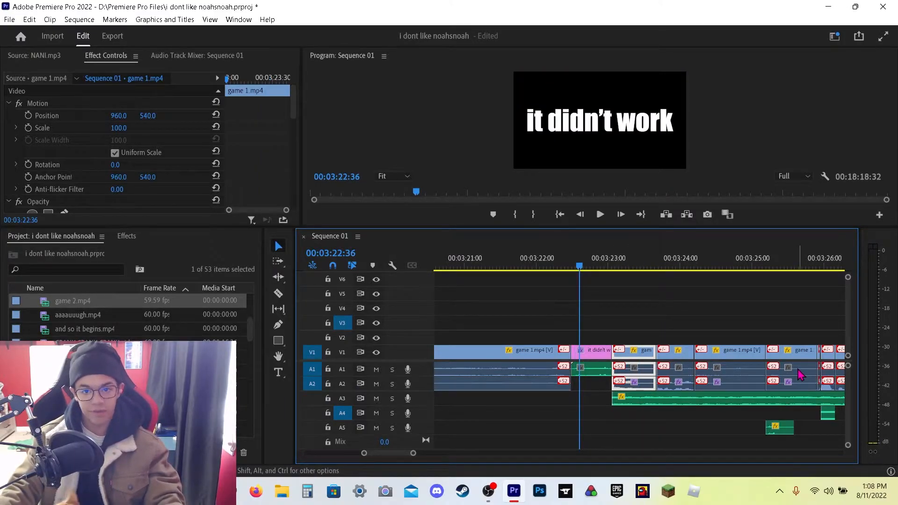
click(278, 265)
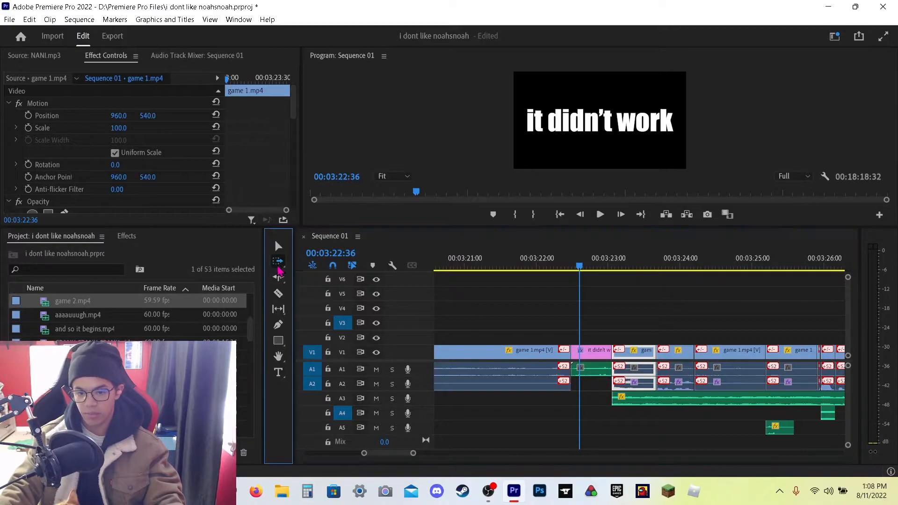
click(609, 354)
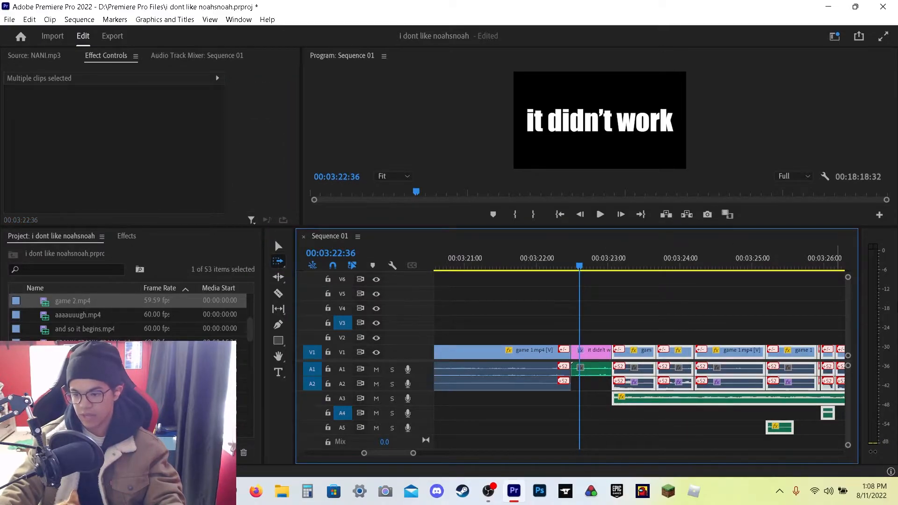
click(278, 245)
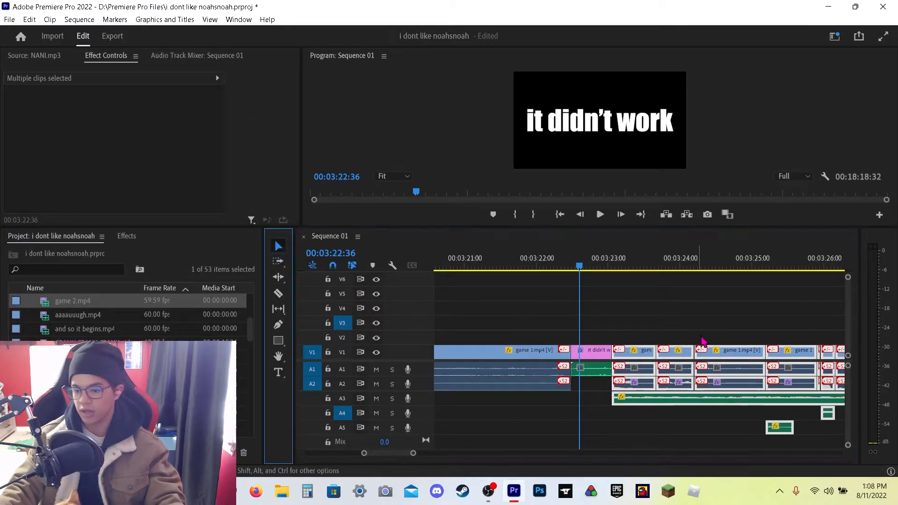
Step: Deselect the clips and place the playhead at 03:23:06
click(712, 329)
click(665, 303)
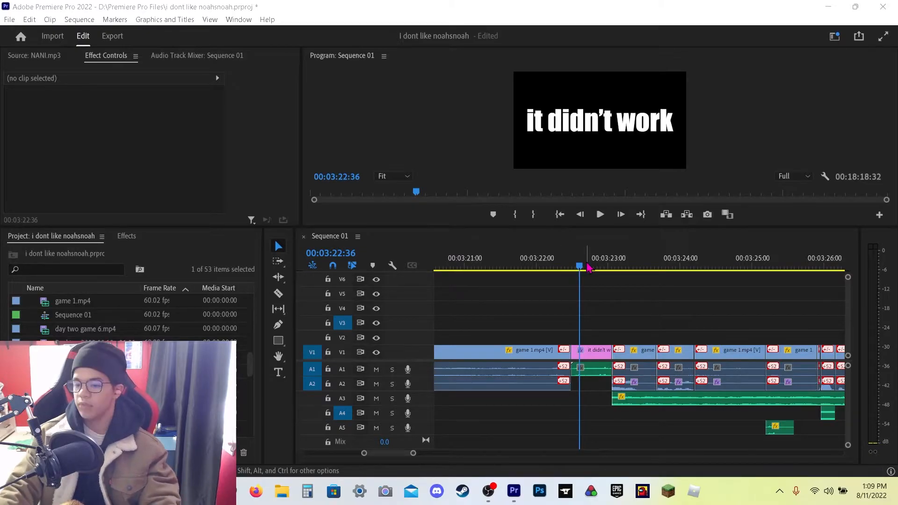
click(615, 266)
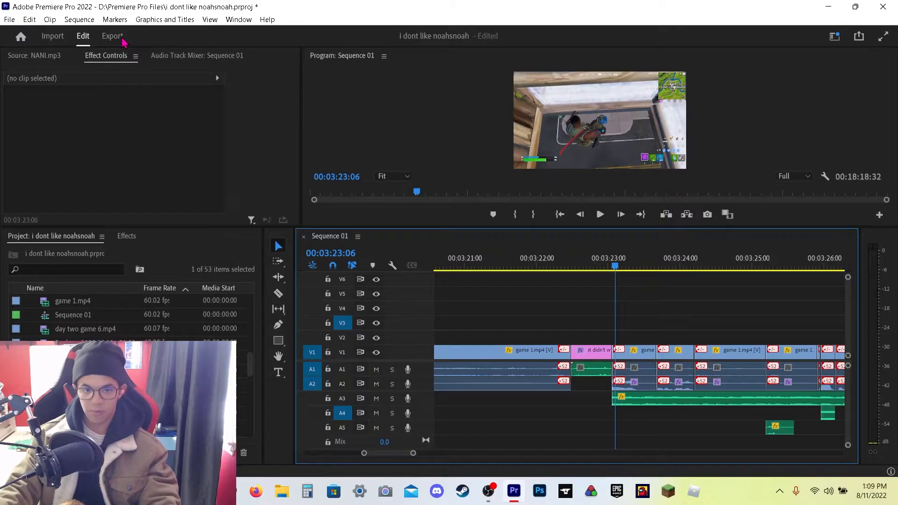
Step: Browse the sequence's export preset and format options without changing them
click(103, 38)
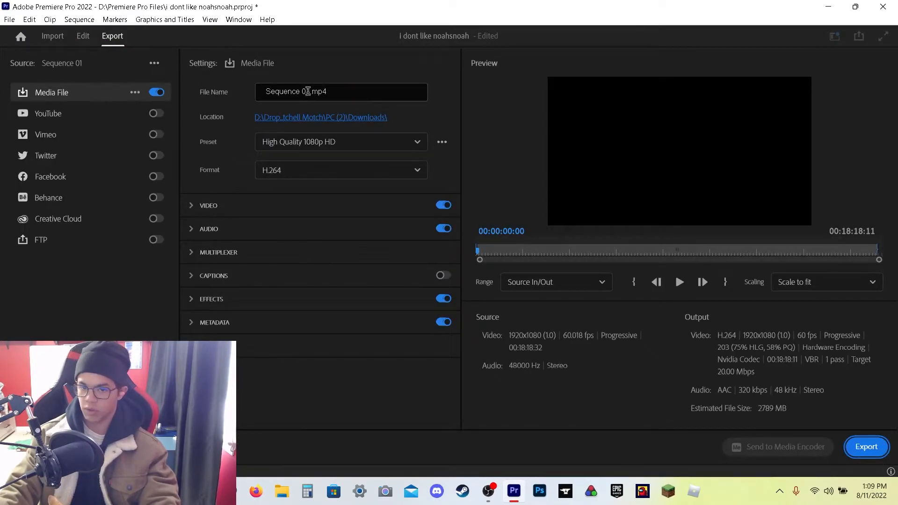
click(302, 144)
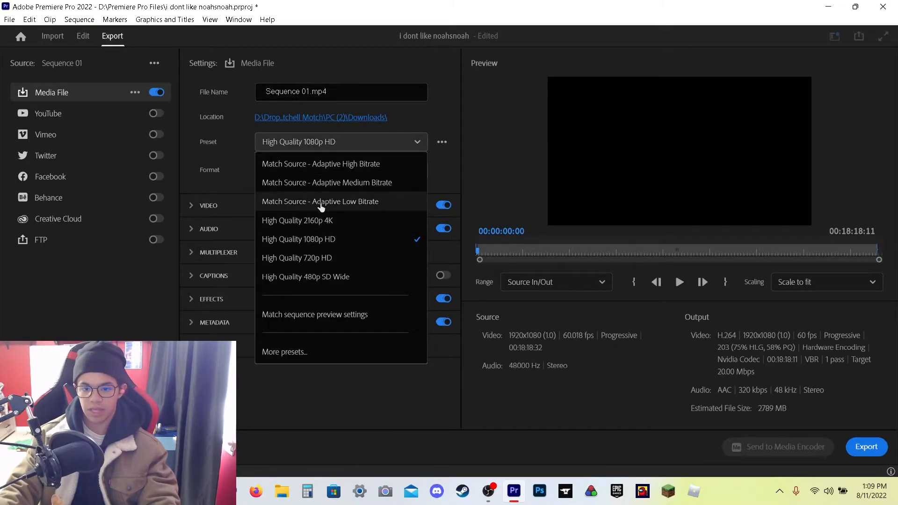
click(247, 186)
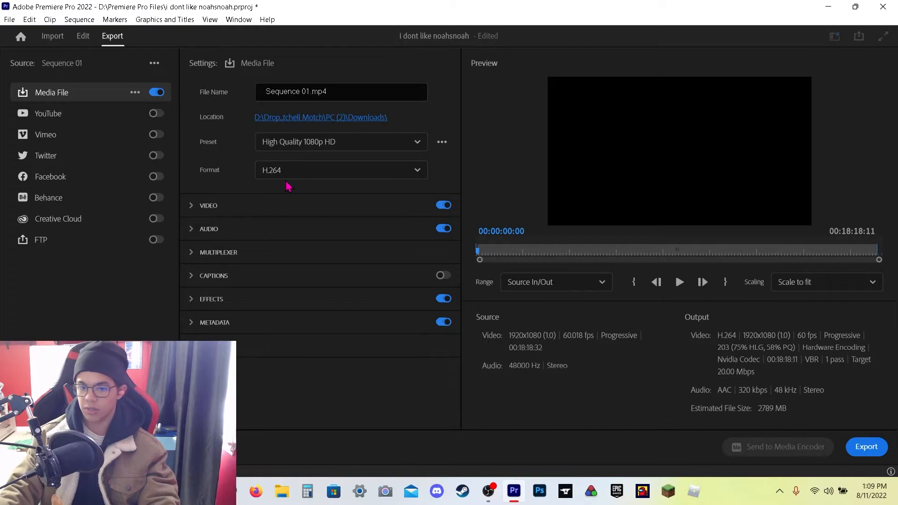
click(307, 178)
scroll(341, 340, down, 5)
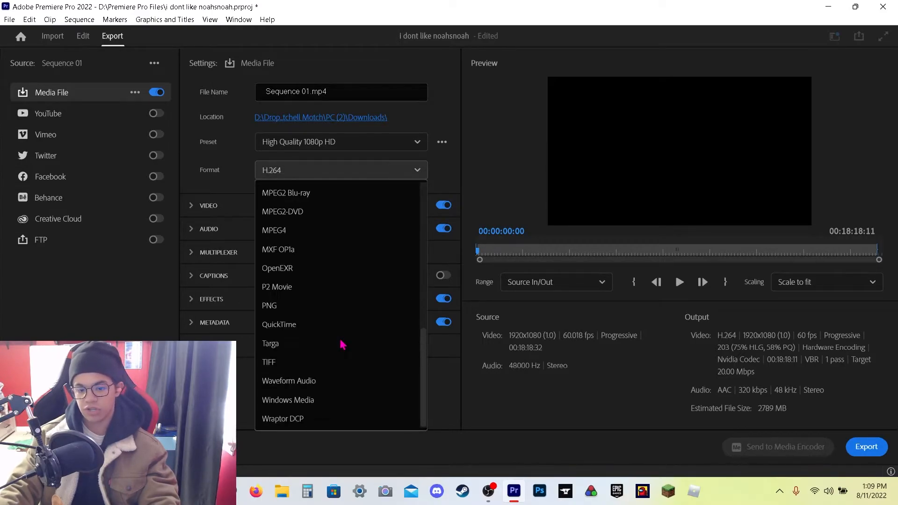
scroll(344, 346, up, 5)
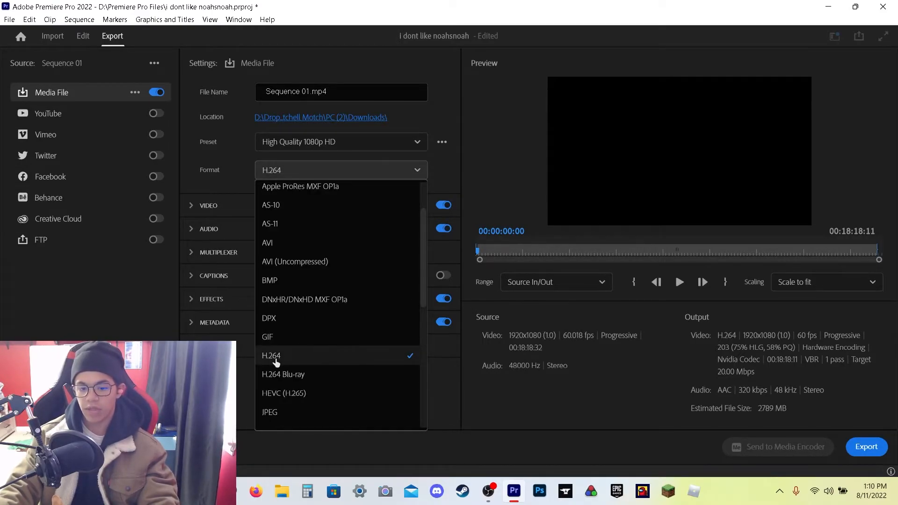
scroll(277, 364, down, 4)
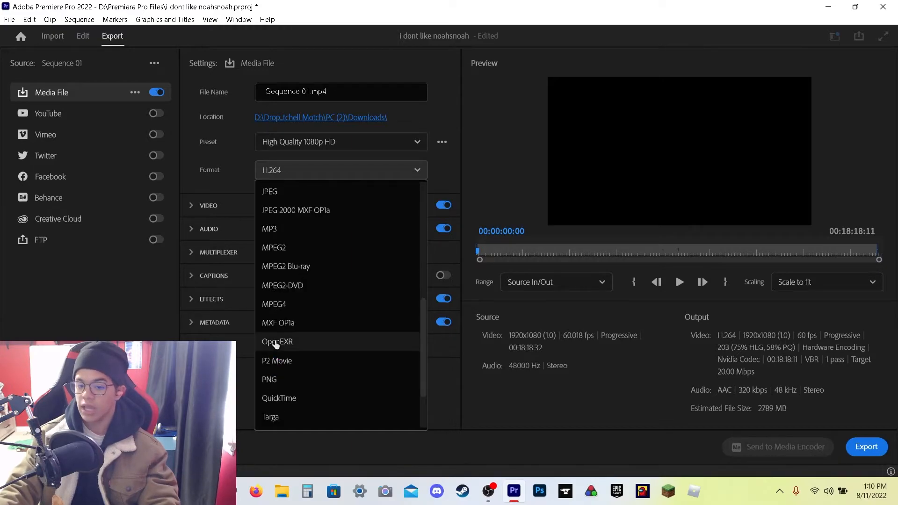
scroll(290, 243, up, 5)
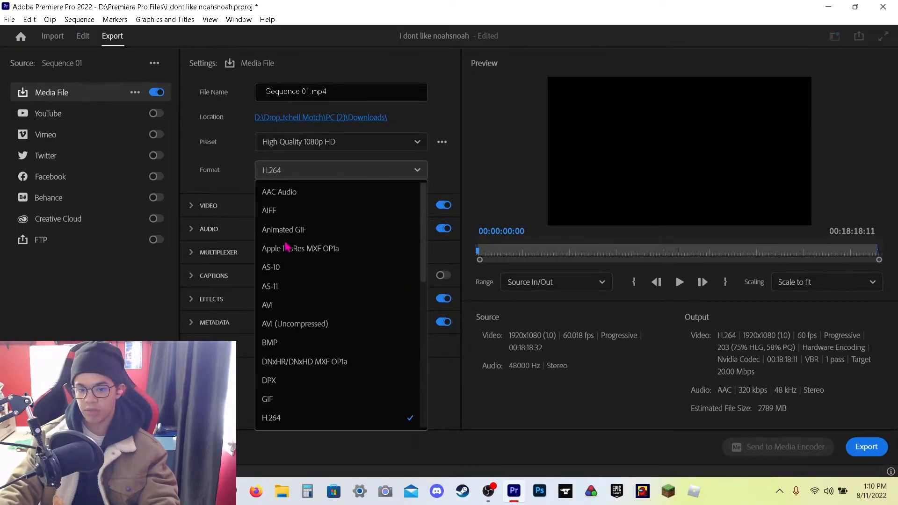
scroll(290, 327, down, 2)
click(243, 211)
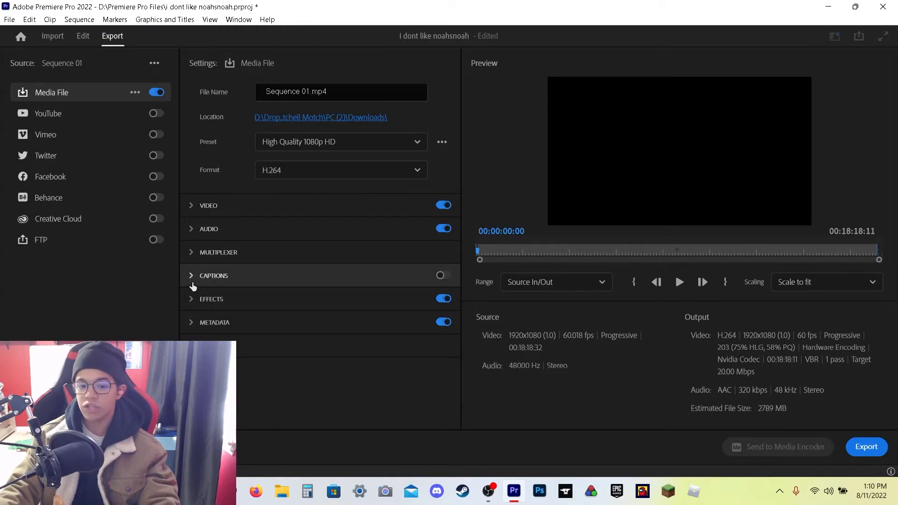
click(192, 281)
click(192, 283)
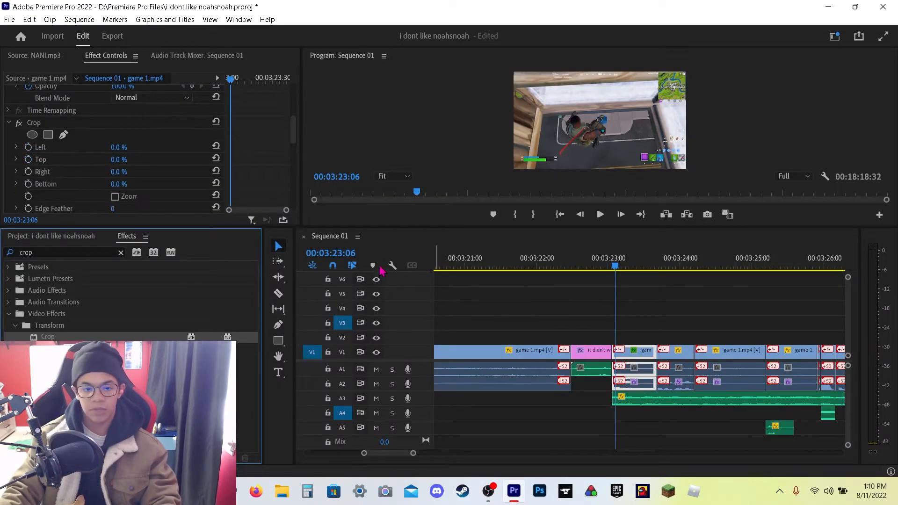
Step: Try keyframing the game clip's Crop Top and Bottom from 03:23:03, preview it, and undo the changes
drag(238, 80, 227, 79)
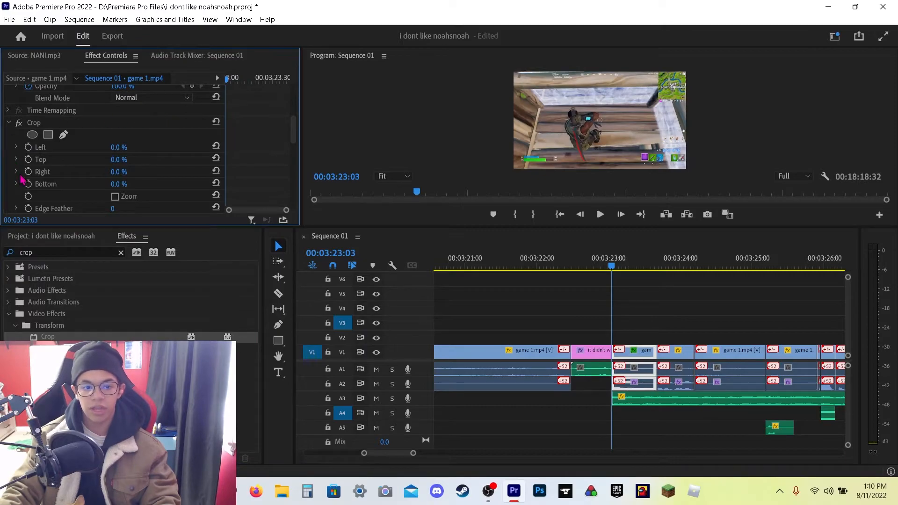
click(28, 159)
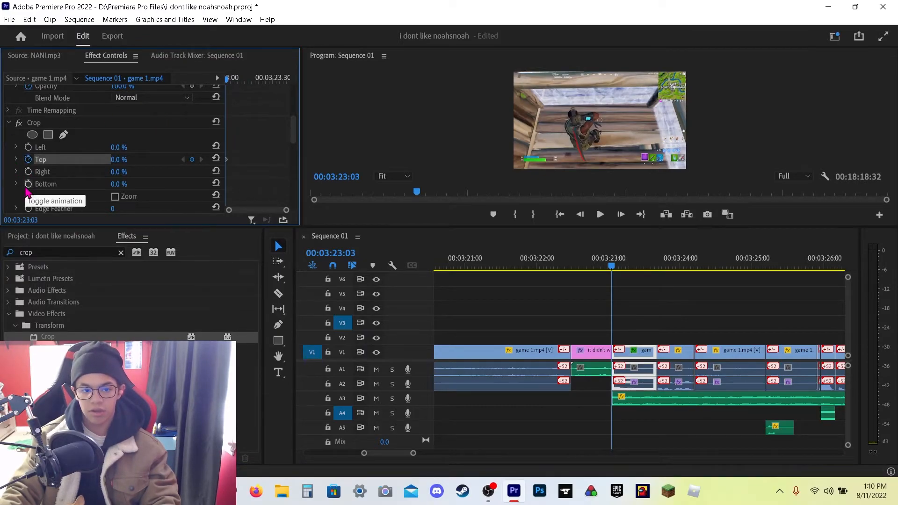
click(28, 184)
drag(231, 81, 270, 95)
drag(127, 162, 169, 184)
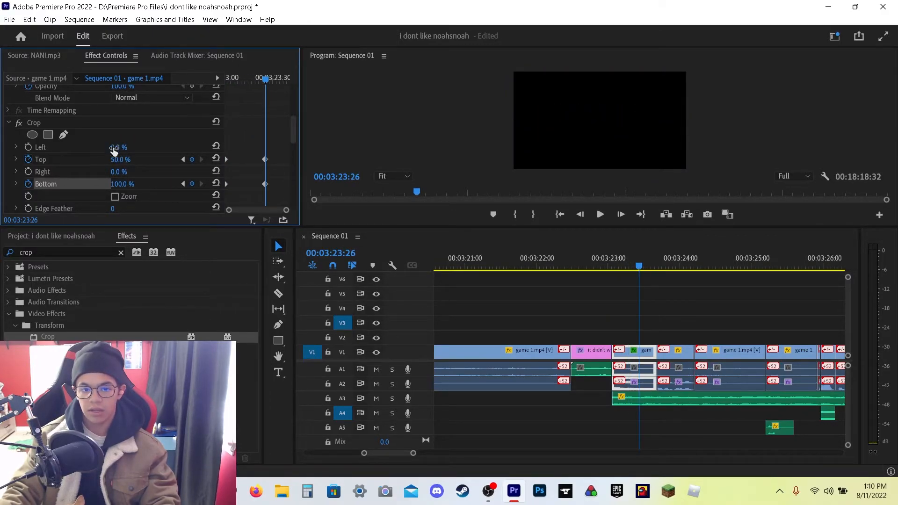
mouse_move(637, 260)
mouse_down()
mouse_move(601, 269)
mouse_move(628, 267)
mouse_up()
key(space)
key(space)
key(ctrl+z)
key(ctrl+z)
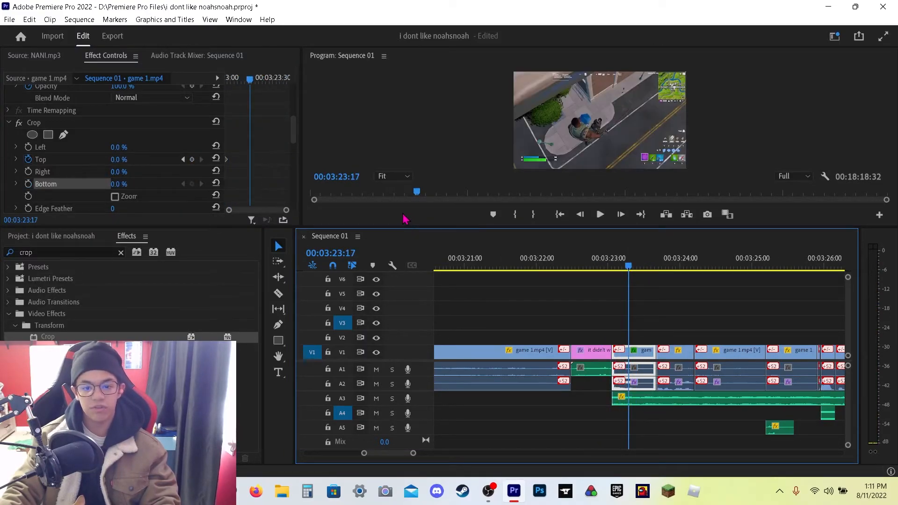
Step: Play back the sequence from 03:23:03 with no clip selected
scroll(173, 105, up, 1)
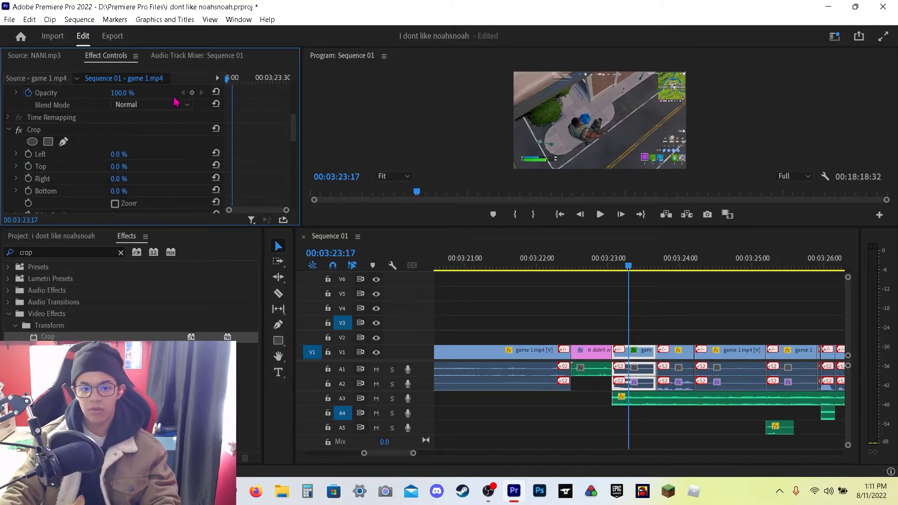
key(Up)
scroll(178, 108, down, 3)
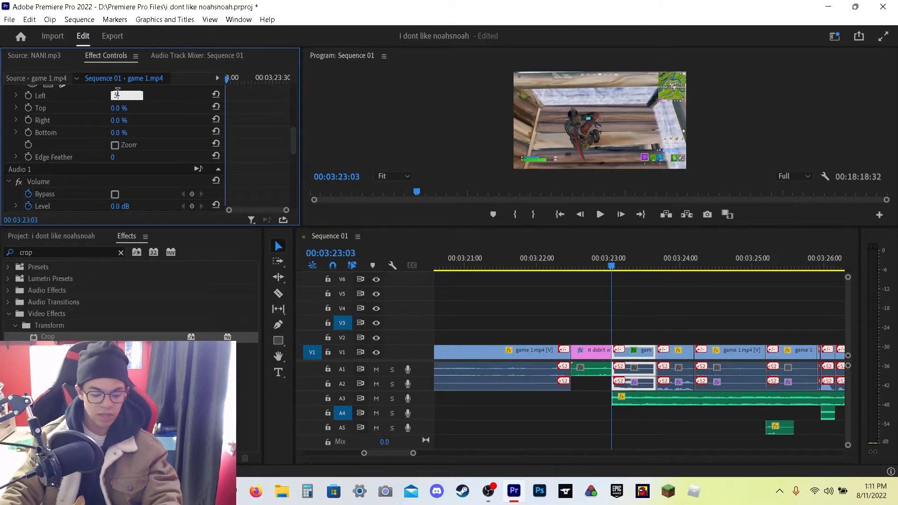
click(658, 282)
key(space)
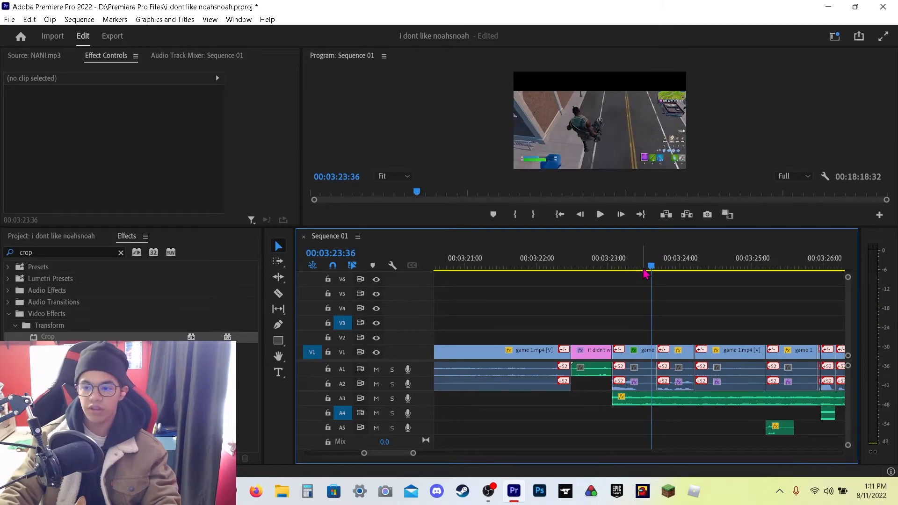
Step: Select the game clip at 03:23:03 and review its Crop settings in Effect Controls
click(620, 267)
click(630, 356)
scroll(75, 182, down, 6)
scroll(80, 184, up, 4)
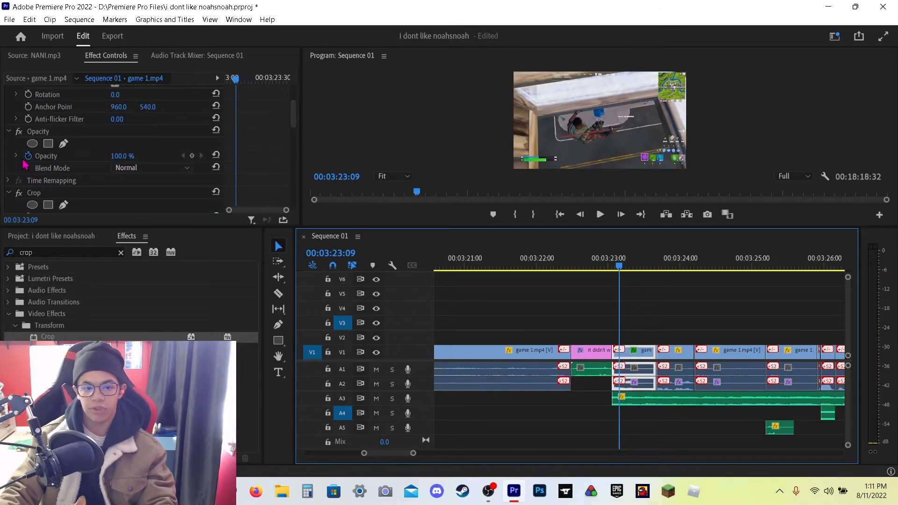
scroll(140, 154, down, 3)
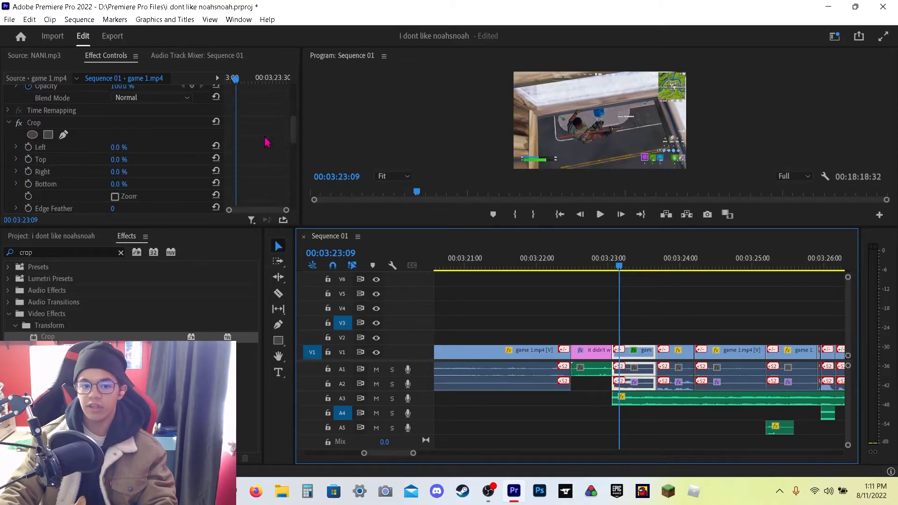
drag(235, 81, 227, 80)
scroll(97, 145, down, 3)
scroll(85, 140, up, 3)
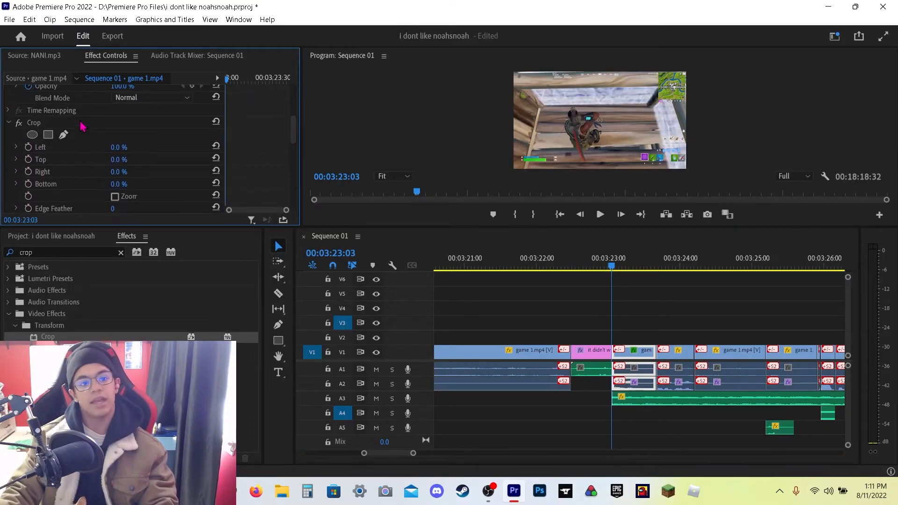
click(8, 15)
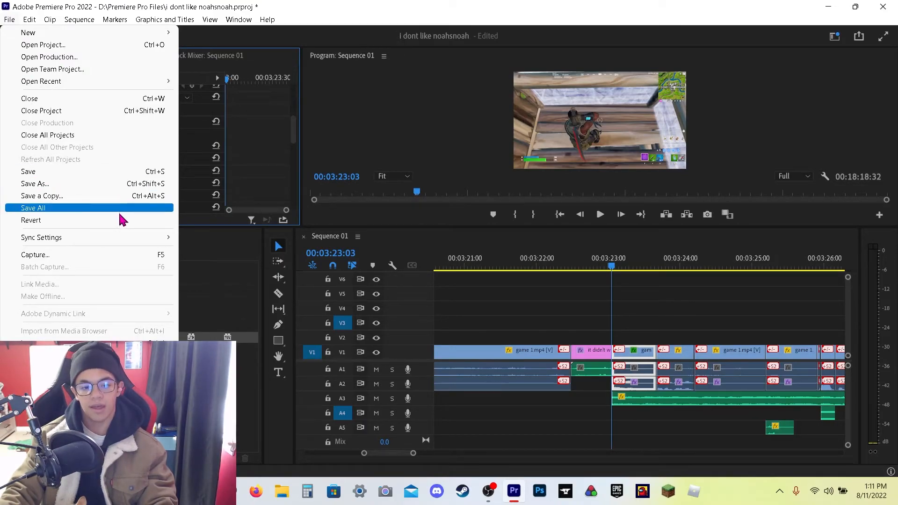
mouse_move(76, 243)
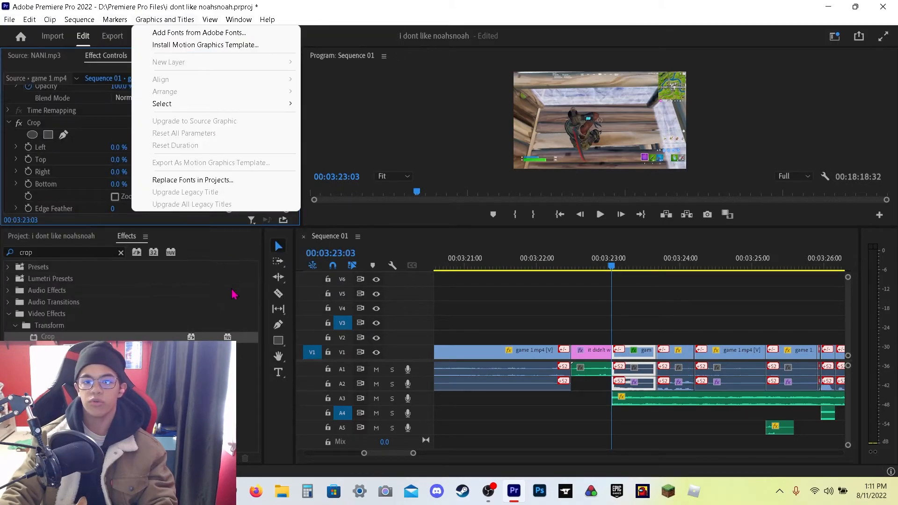
click(551, 321)
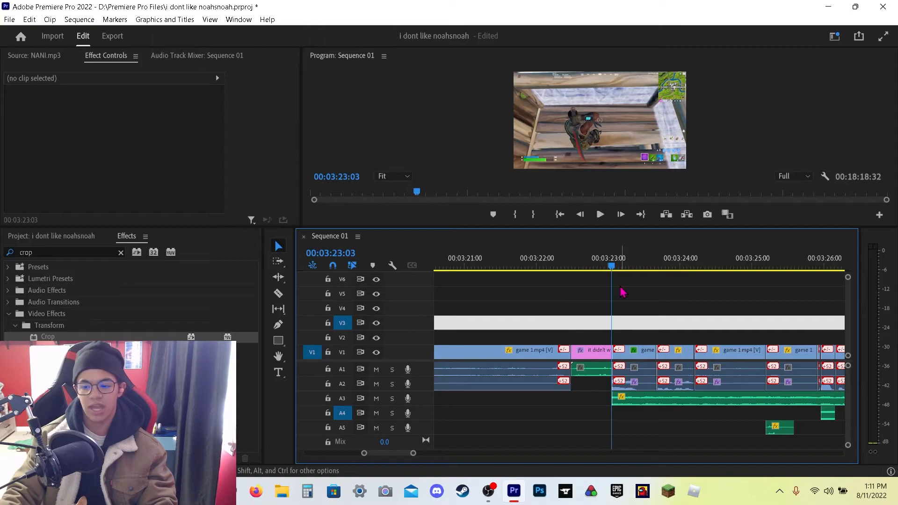